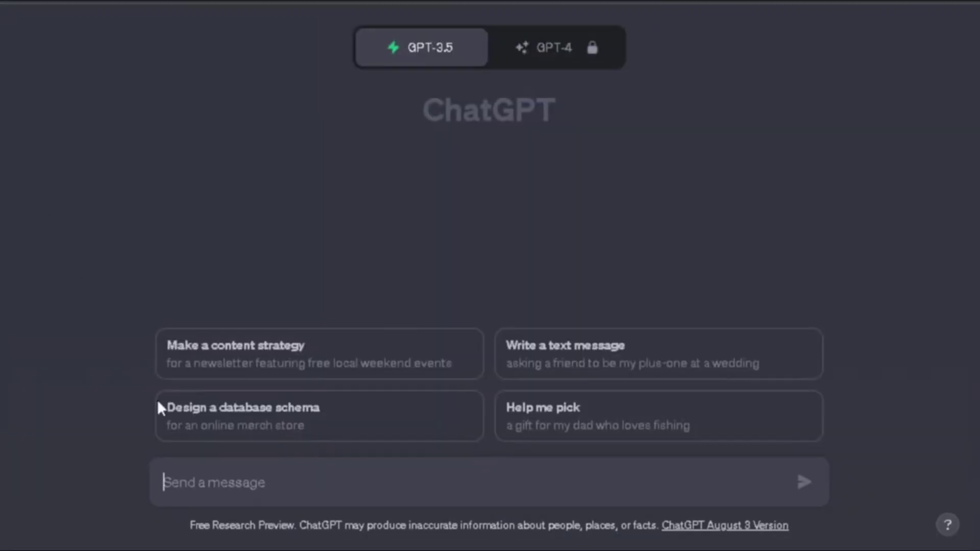
# - Ask ChatGPT to 'write a real cave diving story with actual date and location'
pyautogui.write('write a')
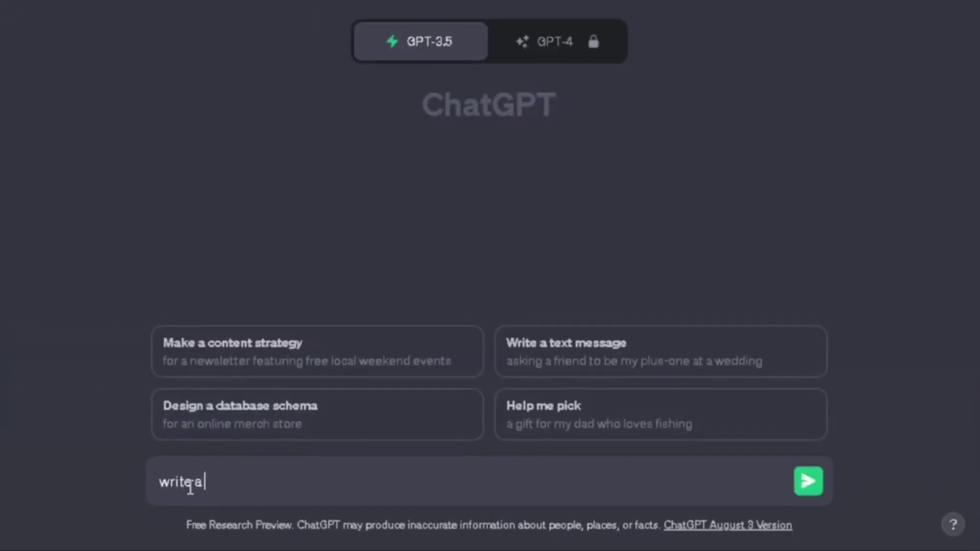
pyautogui.write(' real cave di')
pyautogui.write('ving s')
pyautogui.write('tory')
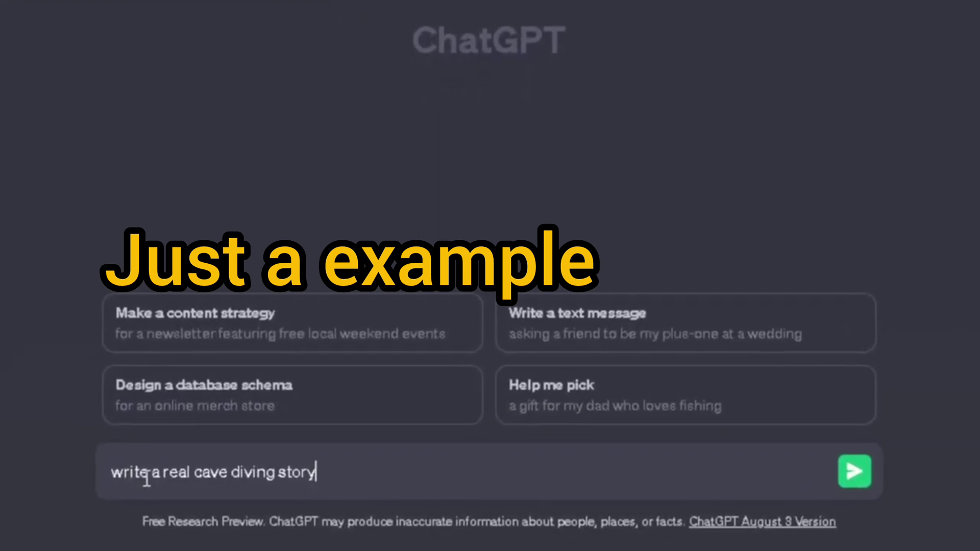
pyautogui.write(' with ac')
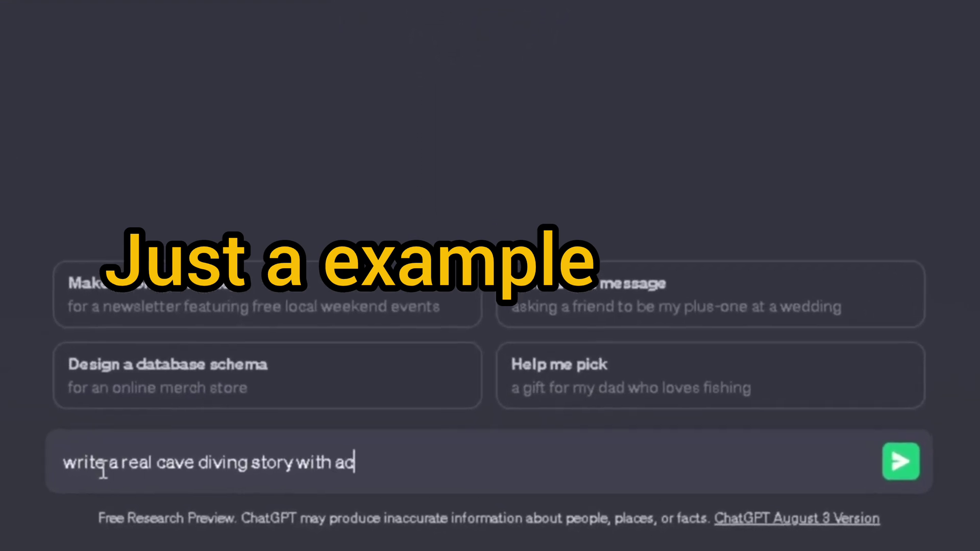
pyautogui.write('tual da')
pyautogui.write('te and location')
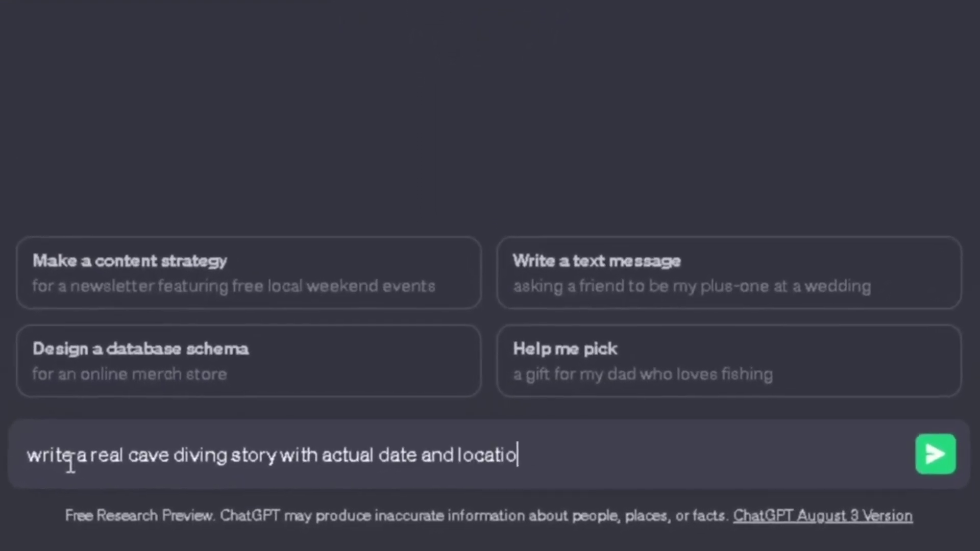
pyautogui.press('Return')
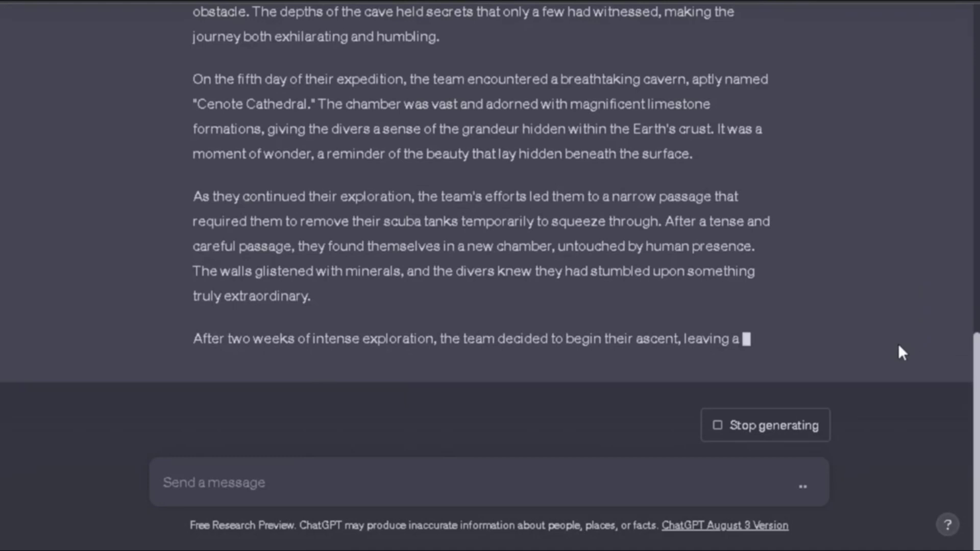
pyautogui.scroll(15, 562, 255)
pyautogui.scroll(5, 306, 193)
pyautogui.write('conver')
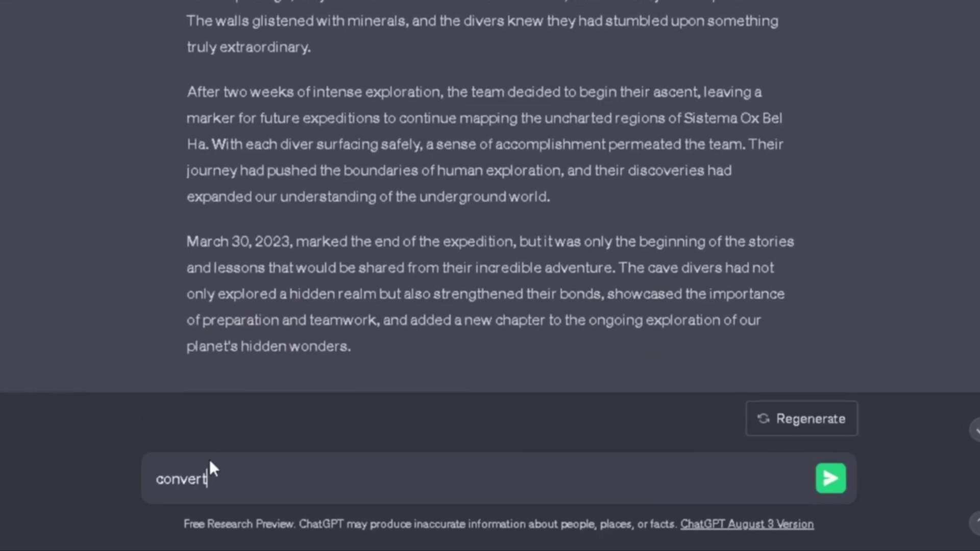
# - Ask ChatGPT to convert the story into a roughly 1000-word YouTube video script
pyautogui.write('this story into a y')
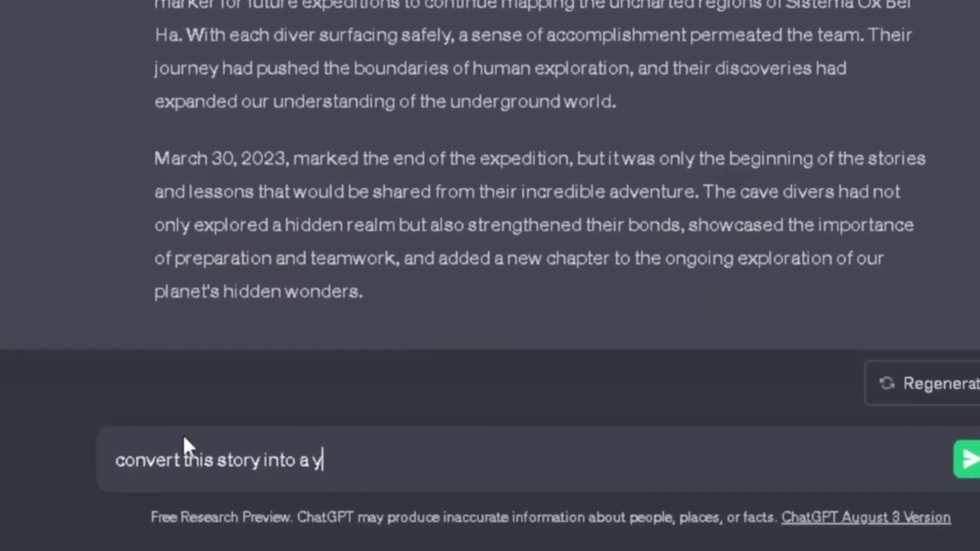
pyautogui.write('outube video script in about 1000')
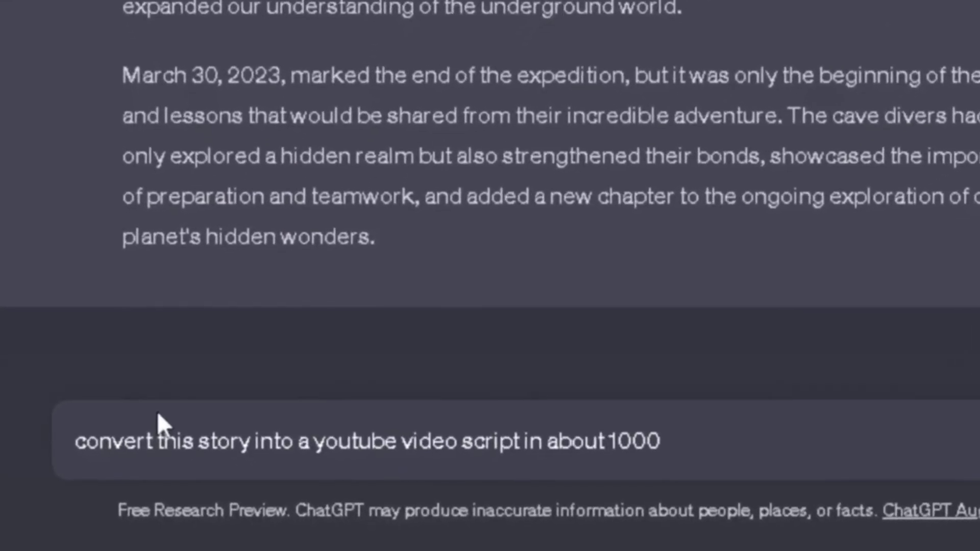
pyautogui.write(' words')
pyautogui.press('Return')
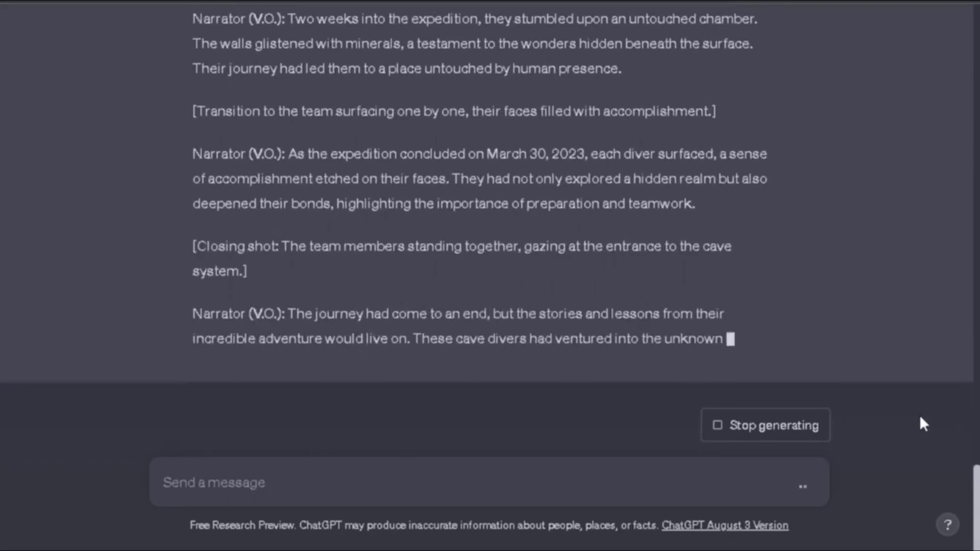
pyautogui.scroll(10, 925, 411)
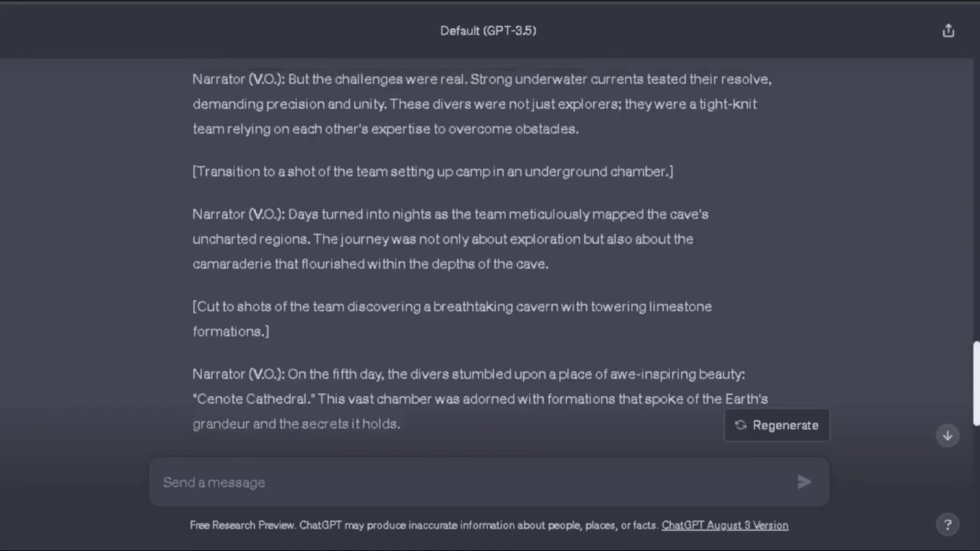
pyautogui.scroll(10, 925, 412)
pyautogui.scroll(5, 926, 411)
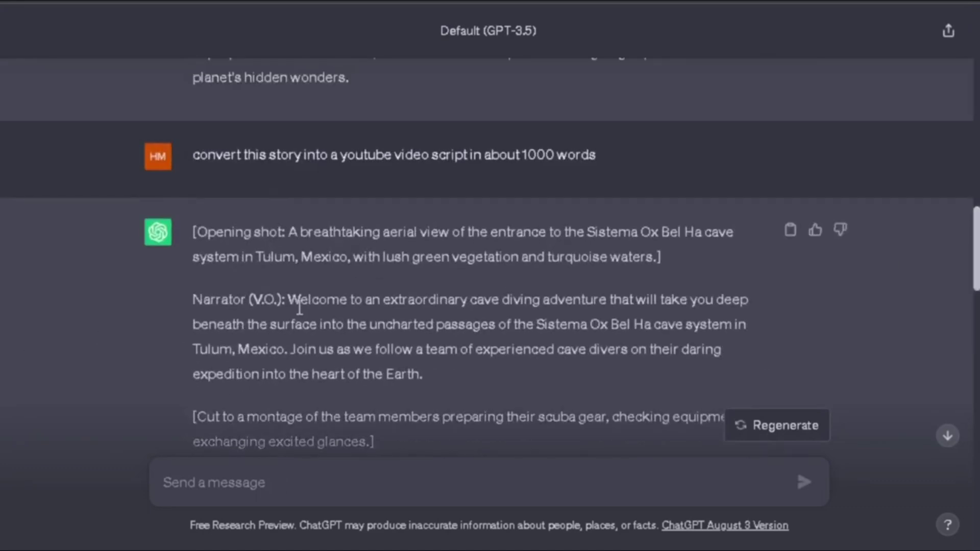
# - Select the script's opening narration for copying and scroll down through the reply
pyautogui.moveTo(308, 319); pyautogui.dragTo(411, 375)
pyautogui.hotkey('ctrl', 'c')
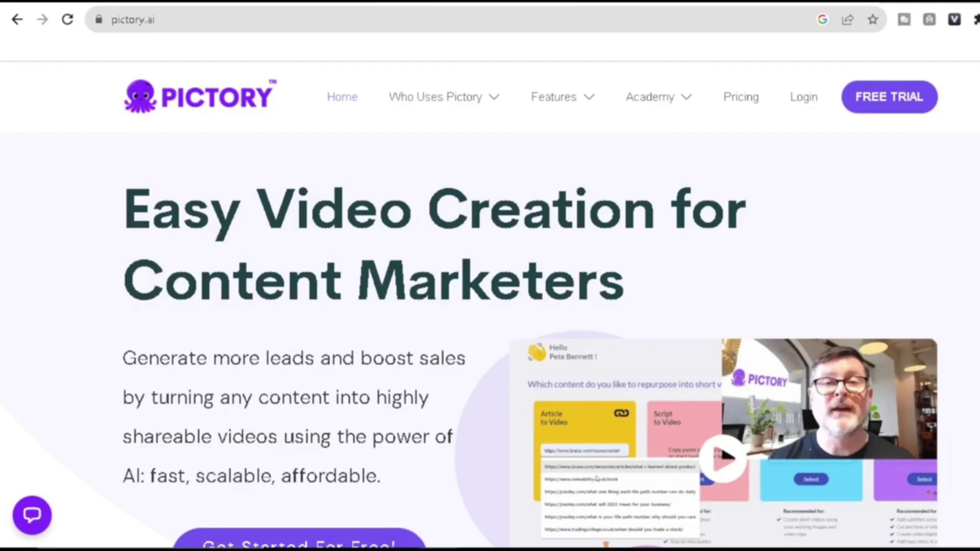
pyautogui.scroll(-1, 490, 307)
pyautogui.scroll(-1, 491, 307)
pyautogui.scroll(-2, 491, 306)
pyautogui.scroll(-2, 491, 306)
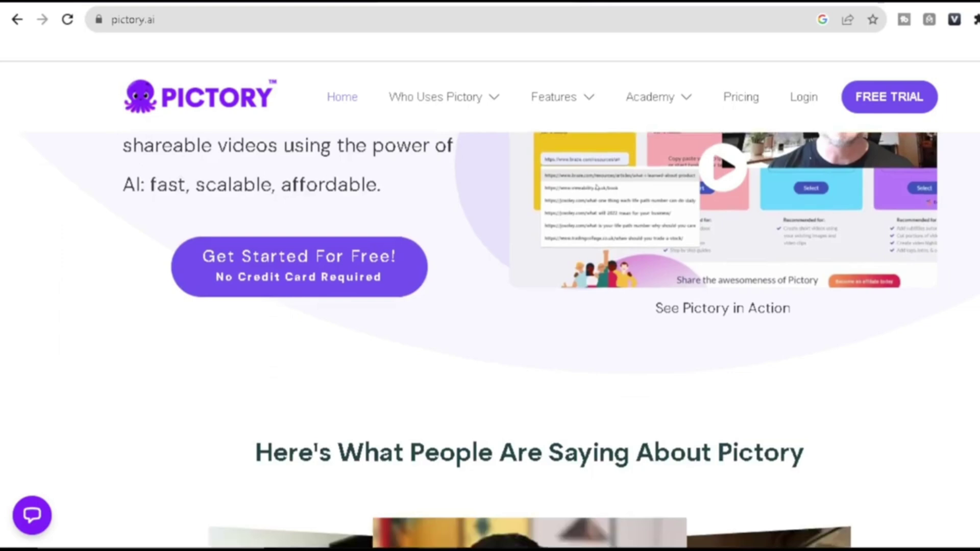
pyautogui.scroll(-2, 490, 307)
pyautogui.scroll(-2, 490, 306)
pyautogui.scroll(-2, 490, 307)
pyautogui.scroll(-4, 490, 306)
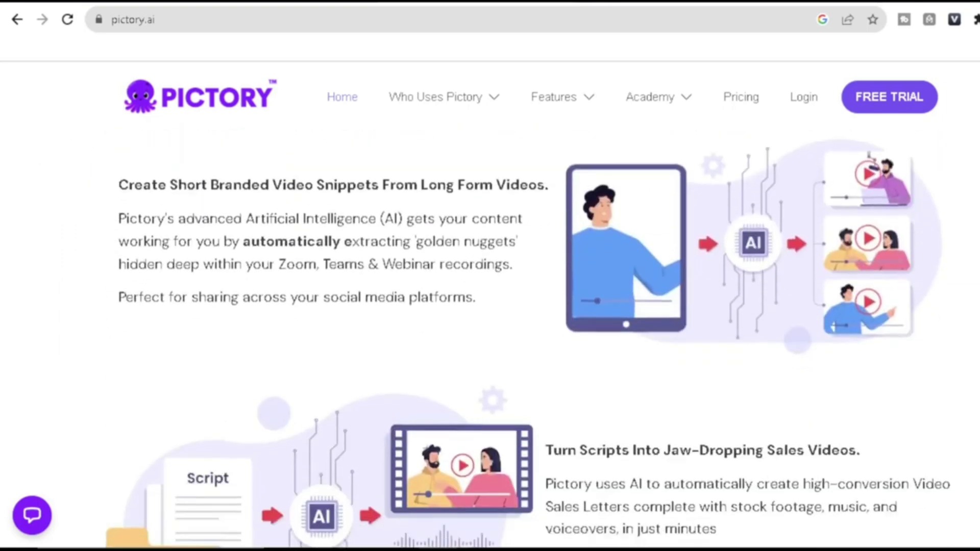
pyautogui.scroll(-5, 490, 306)
pyautogui.scroll(-5, 490, 306)
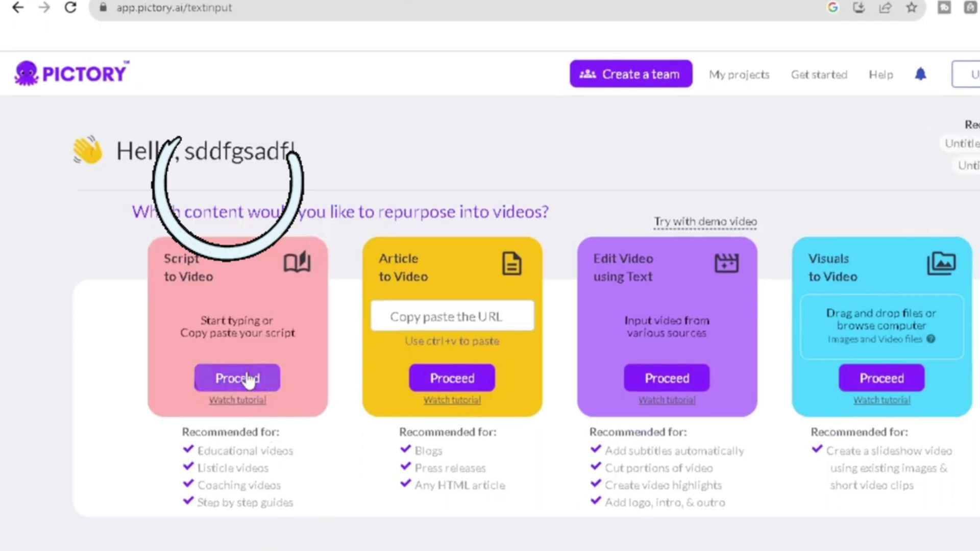
# - Paste the copied cave-diving narration into a new Script to Video project and proceed
pyautogui.click(248, 379)
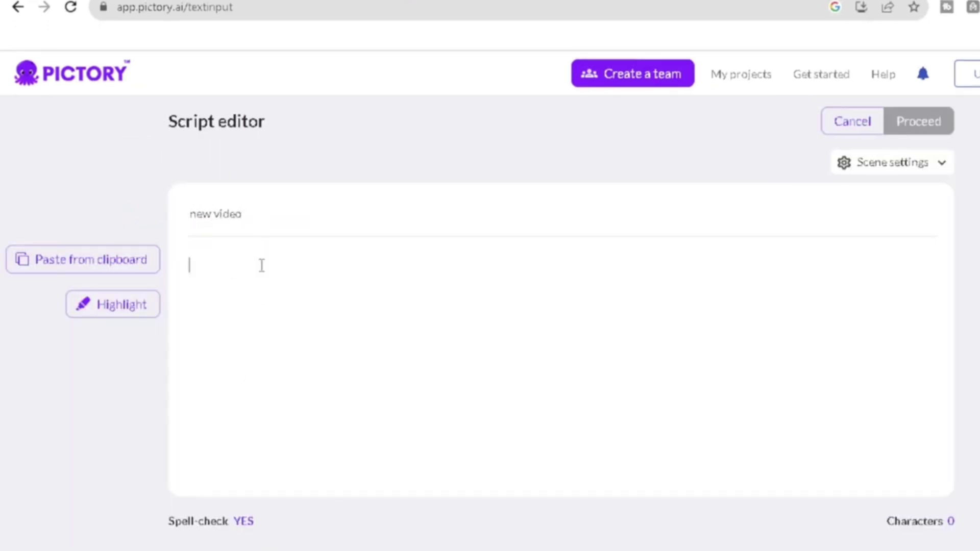
pyautogui.rightClick(242, 270)
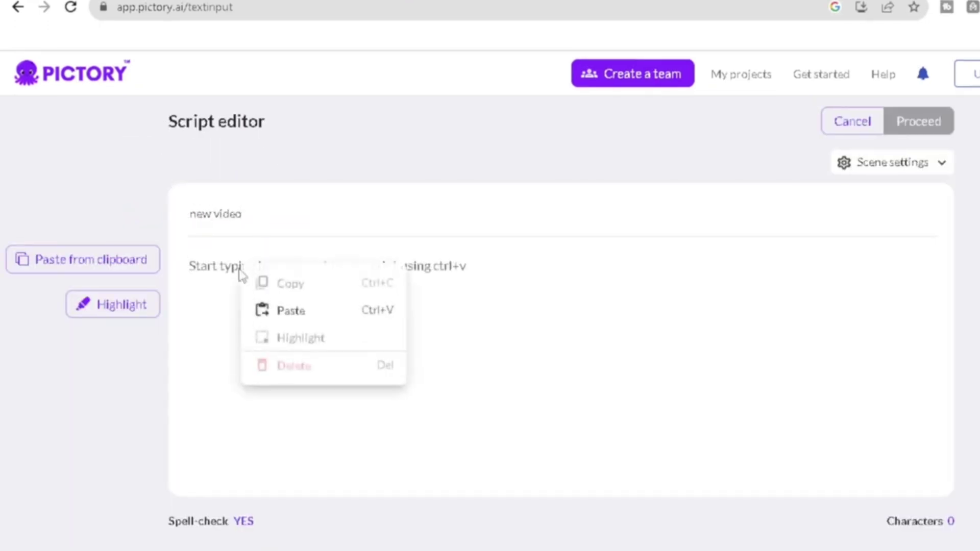
pyautogui.click(274, 311)
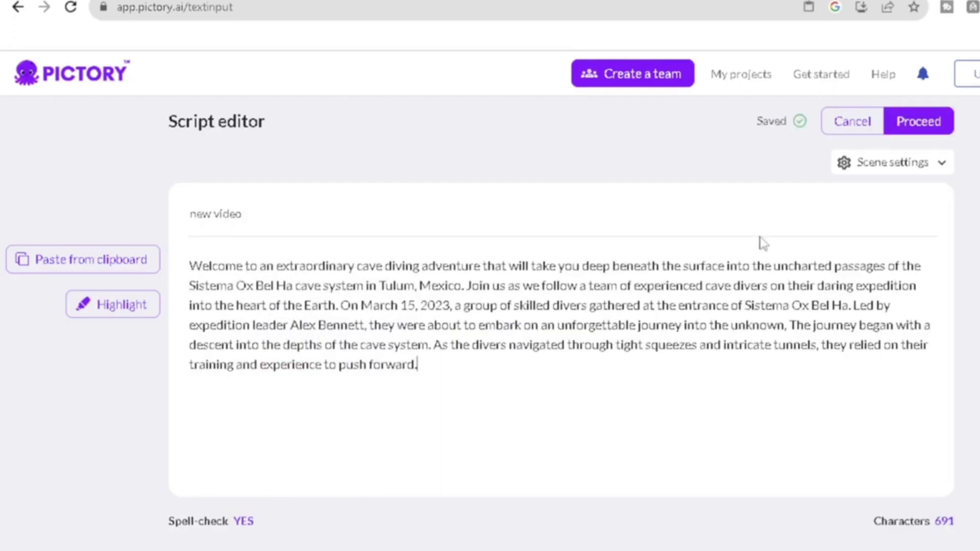
pyautogui.click(919, 124)
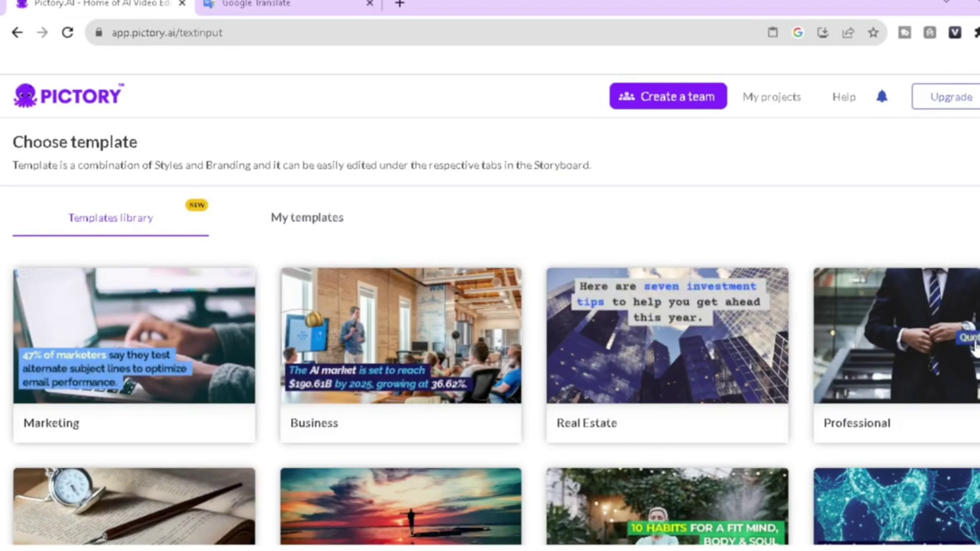
# - Pick the Sunrise template from the Templates library
pyautogui.scroll(-2, 145, 349)
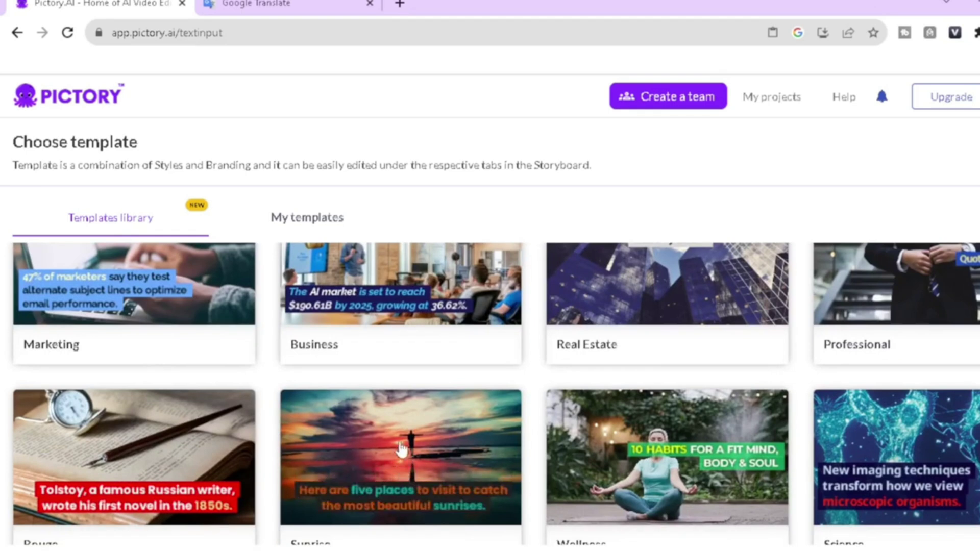
pyautogui.click(378, 437)
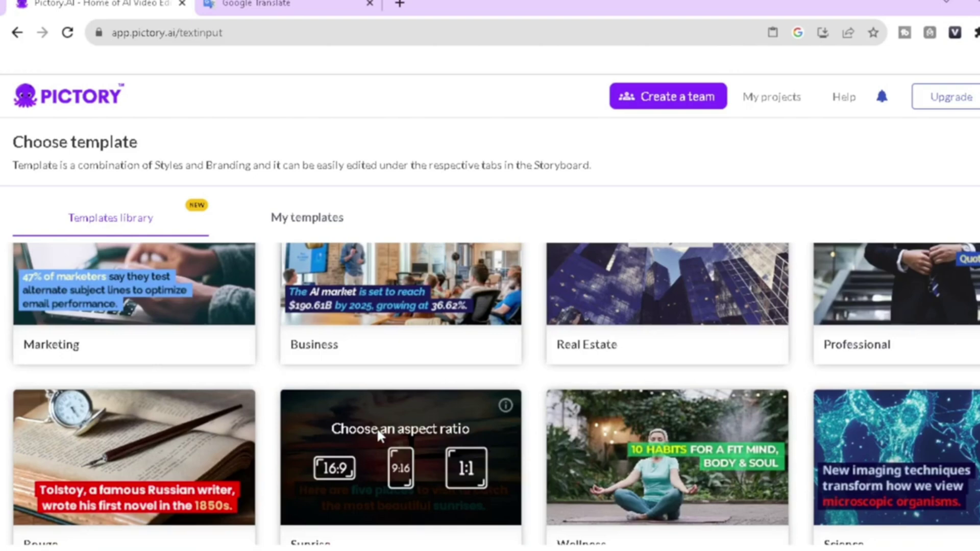
# - Choose the 16:9 landscape format and review the generated captioned storyboard
pyautogui.click(337, 470)
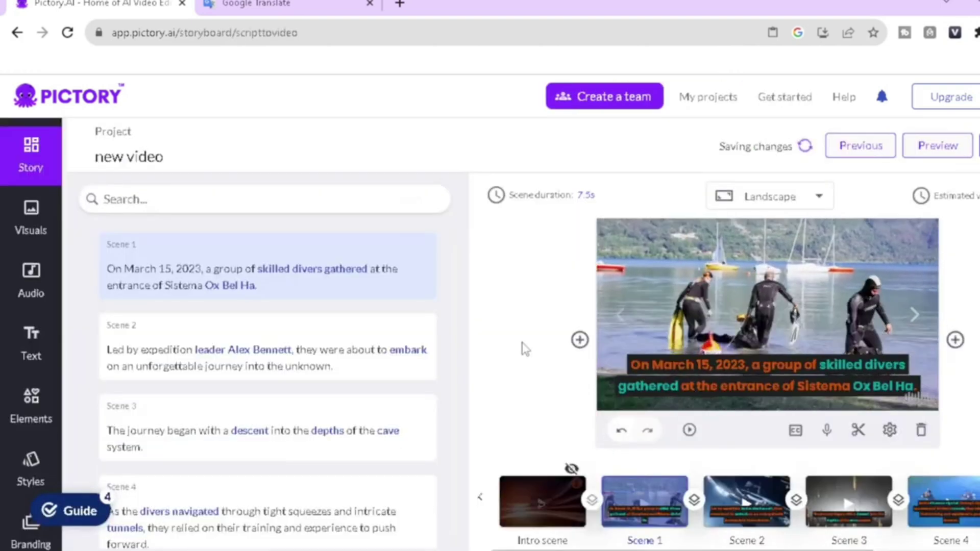
pyautogui.scroll(-3, 252, 409)
pyautogui.scroll(3, 331, 305)
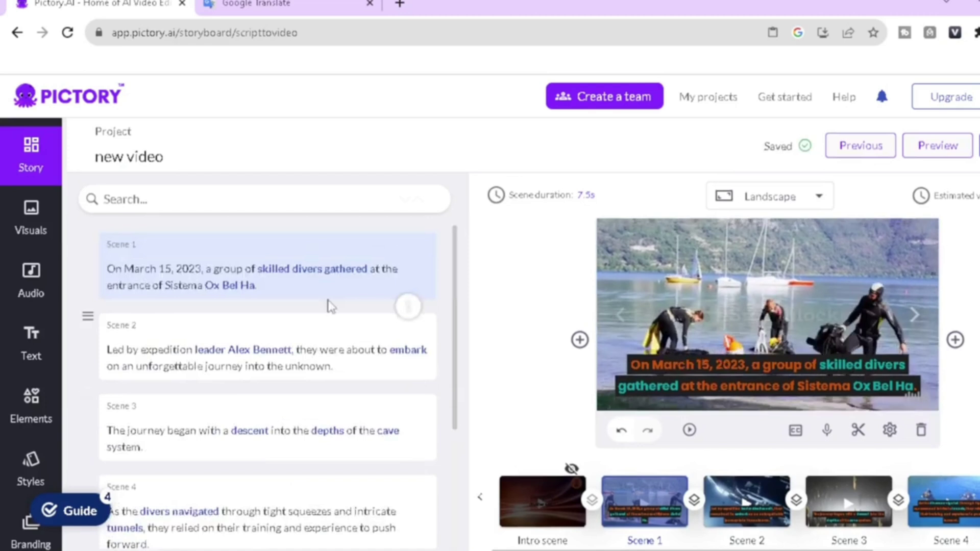
pyautogui.scroll(-4, 285, 485)
pyautogui.scroll(3, 336, 360)
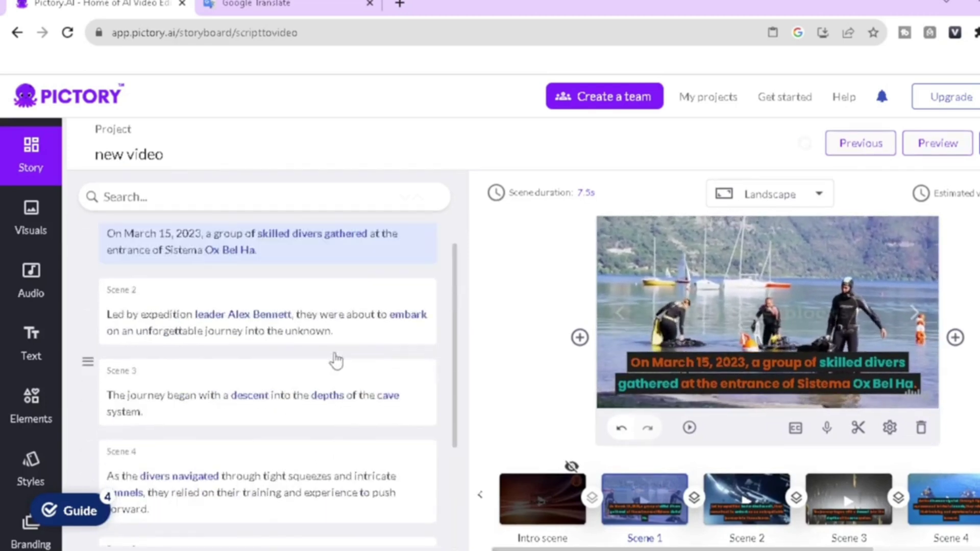
pyautogui.scroll(1, 358, 332)
pyautogui.scroll(-3, 372, 324)
pyautogui.scroll(3, 388, 388)
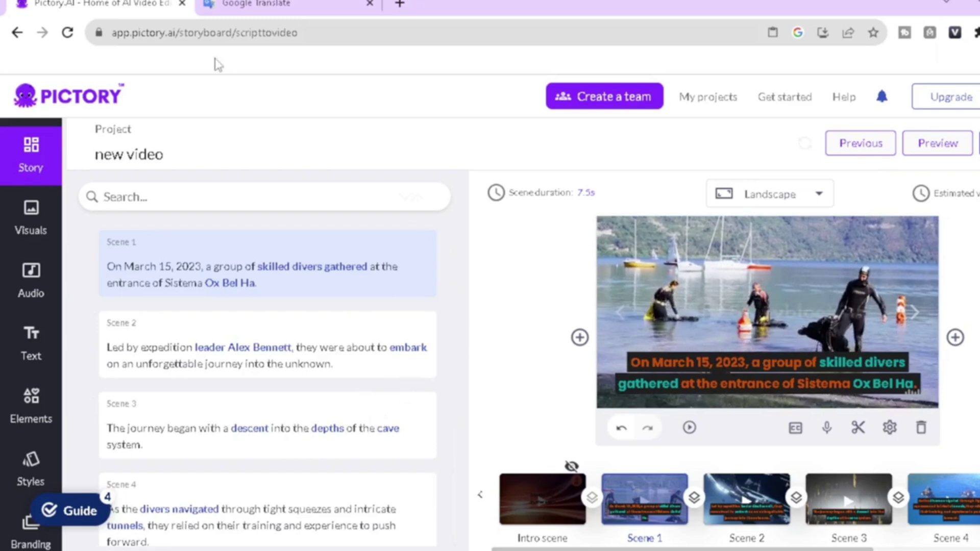
# - Apply a male AI voice from the Audio voice-over options
pyautogui.click(46, 283)
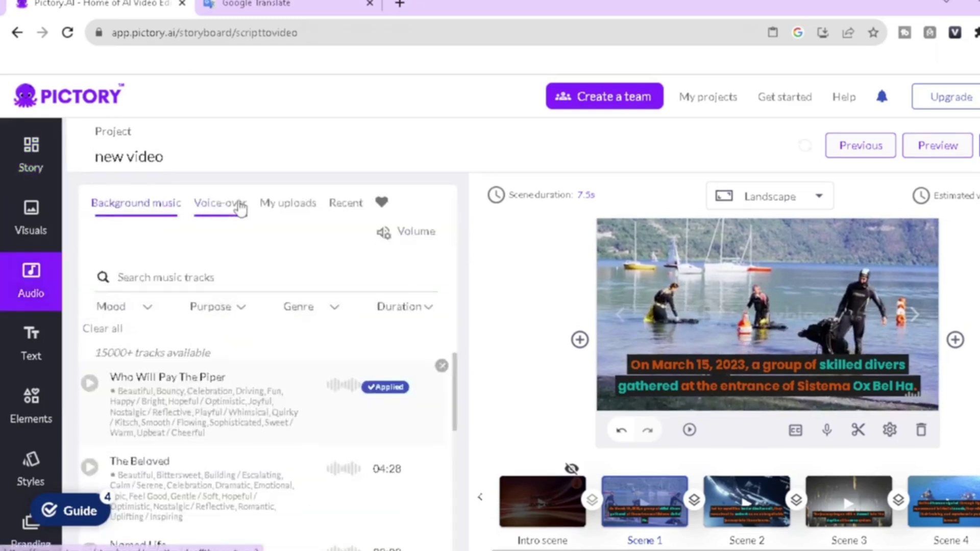
pyautogui.click(239, 205)
pyautogui.scroll(-5, 291, 468)
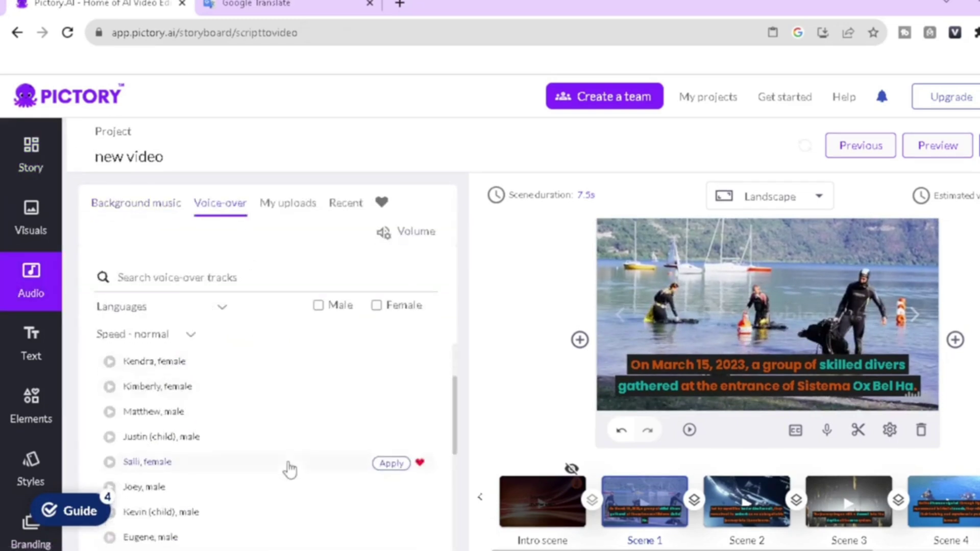
pyautogui.scroll(-3, 291, 468)
pyautogui.scroll(5, 291, 468)
pyautogui.scroll(5, 291, 465)
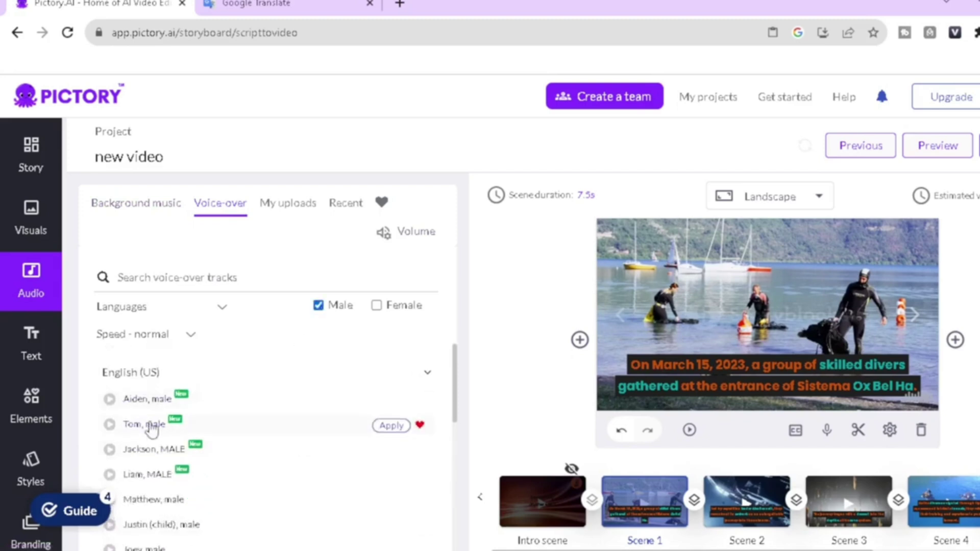
pyautogui.scroll(-5, 151, 431)
pyautogui.click(678, 428)
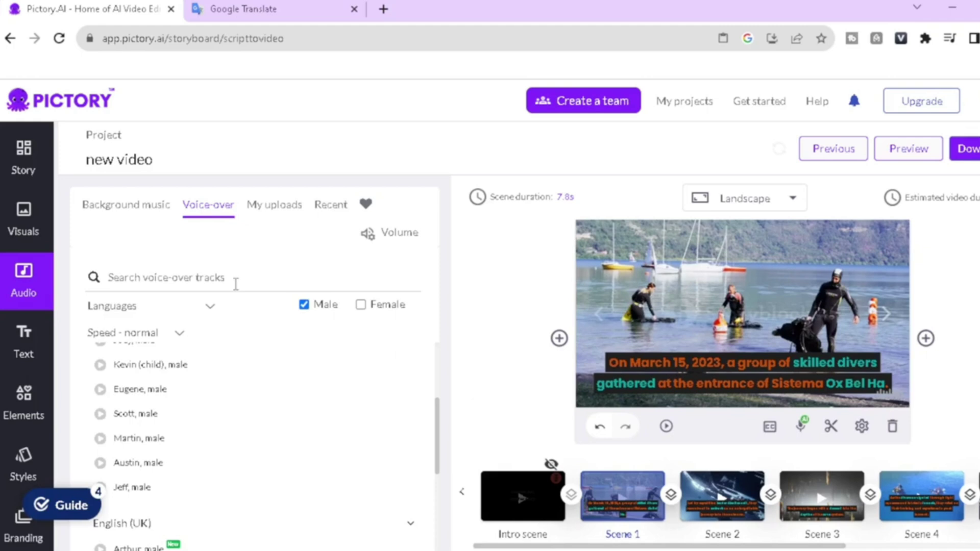
# - Browse background music and voice-over uploads, cancelling the file picker without adding a track
pyautogui.click(117, 209)
pyautogui.scroll(-3, 164, 450)
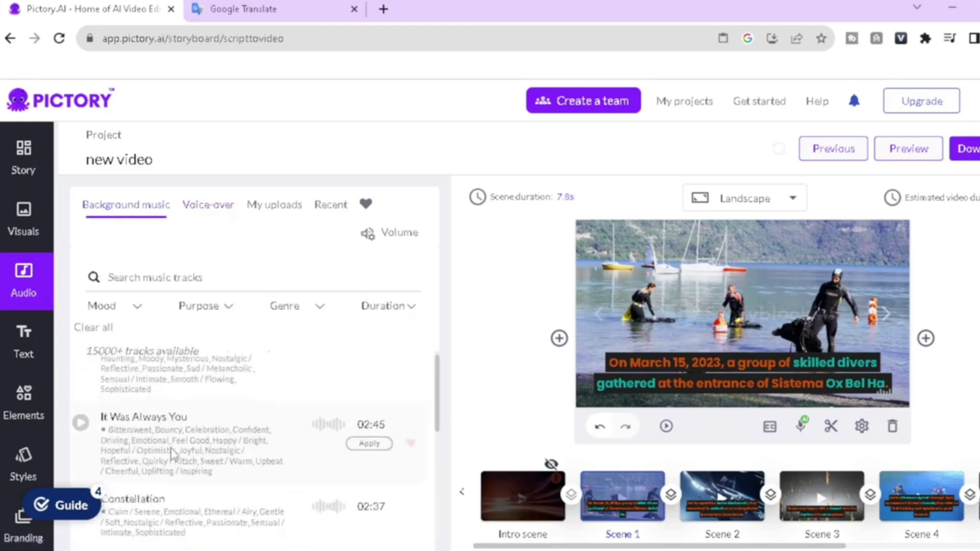
pyautogui.scroll(-3, 173, 452)
pyautogui.scroll(-3, 184, 454)
pyautogui.scroll(-3, 197, 460)
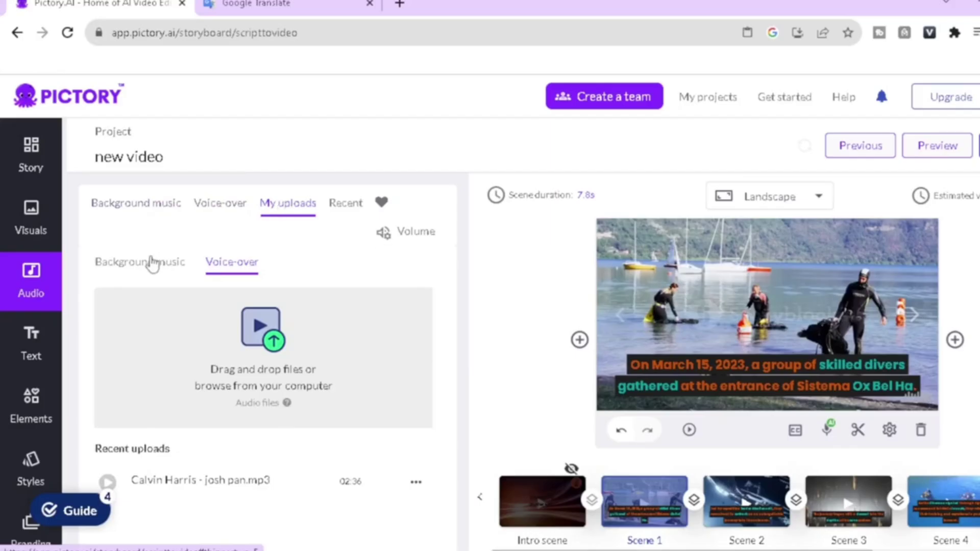
pyautogui.click(276, 385)
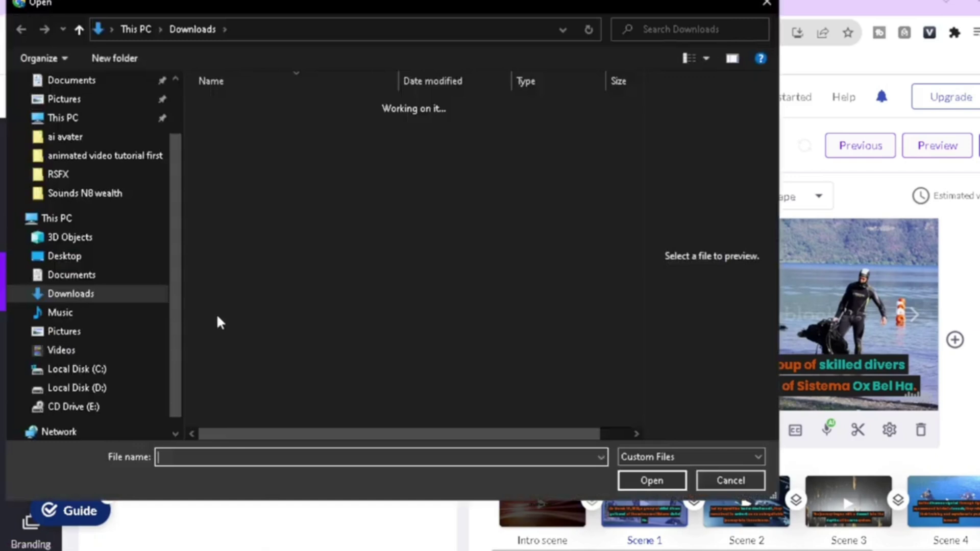
pyautogui.click(761, 10)
# - Browse the Visuals library's stock lake-diving clips for scene 1
pyautogui.click(38, 220)
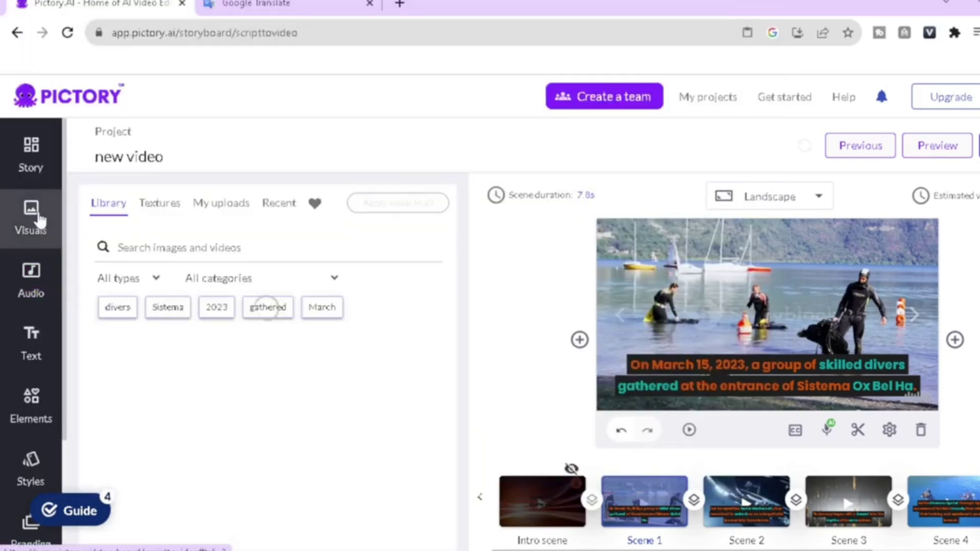
pyautogui.scroll(-5, 337, 459)
pyautogui.scroll(3, 337, 459)
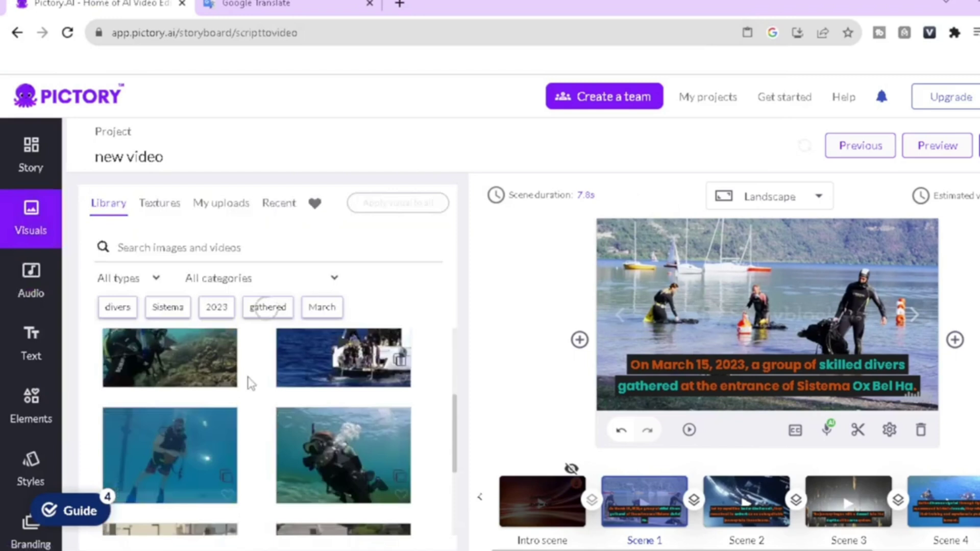
pyautogui.scroll(2, 251, 383)
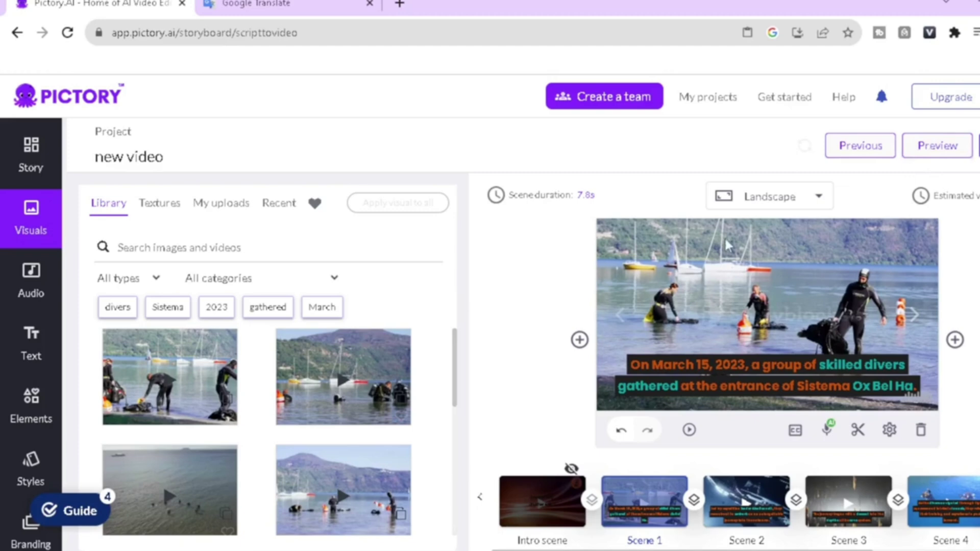
# - Download the cave-diving video, starting its render
pyautogui.click(925, 179)
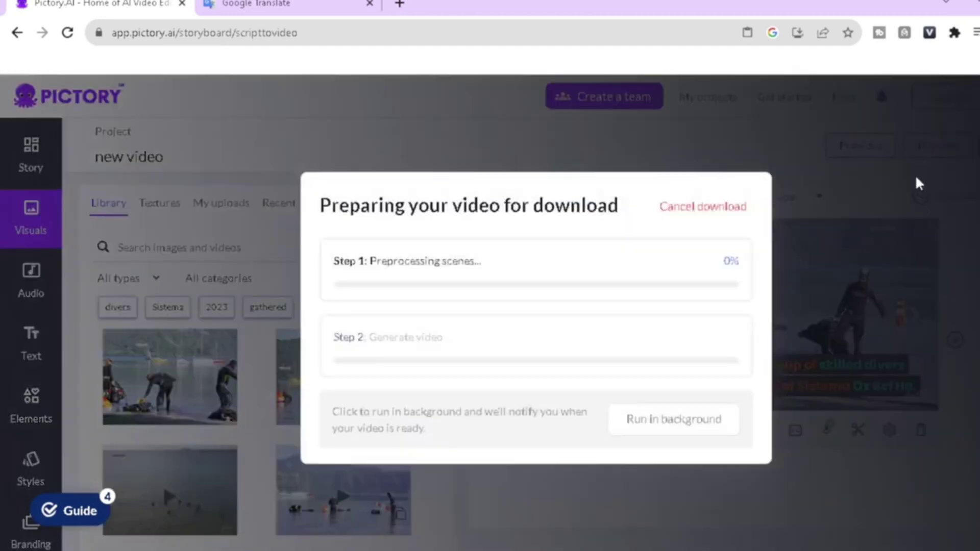